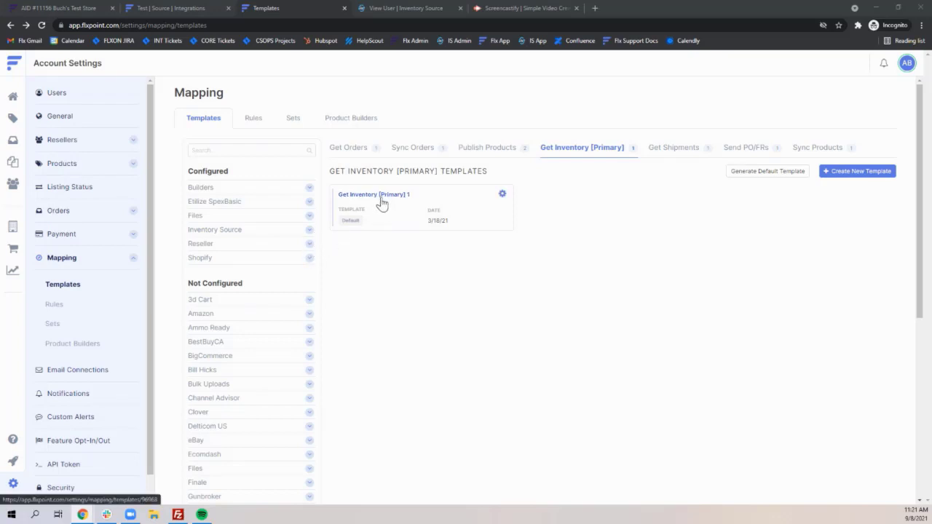
Look through Shopify's Get Orders and Send PO/FRs mapping templates and check which template types Builders contains
click(310, 259)
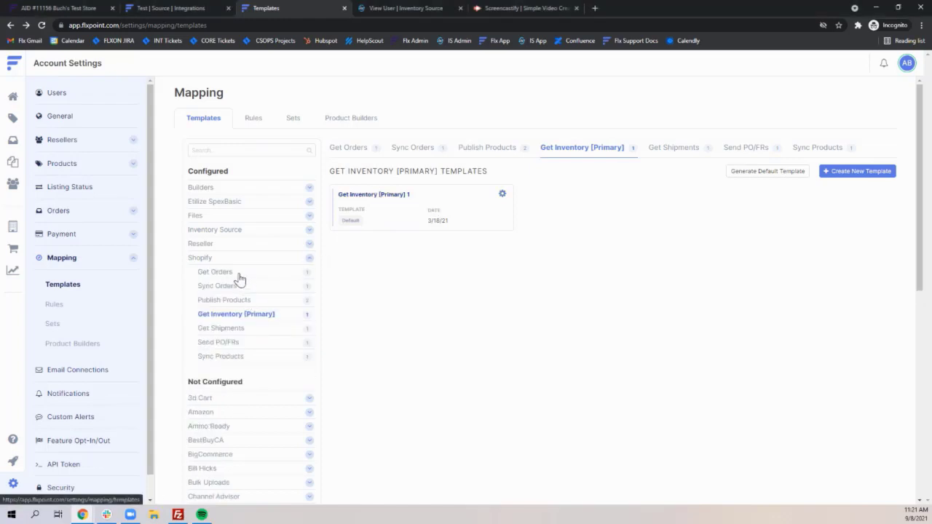
click(240, 277)
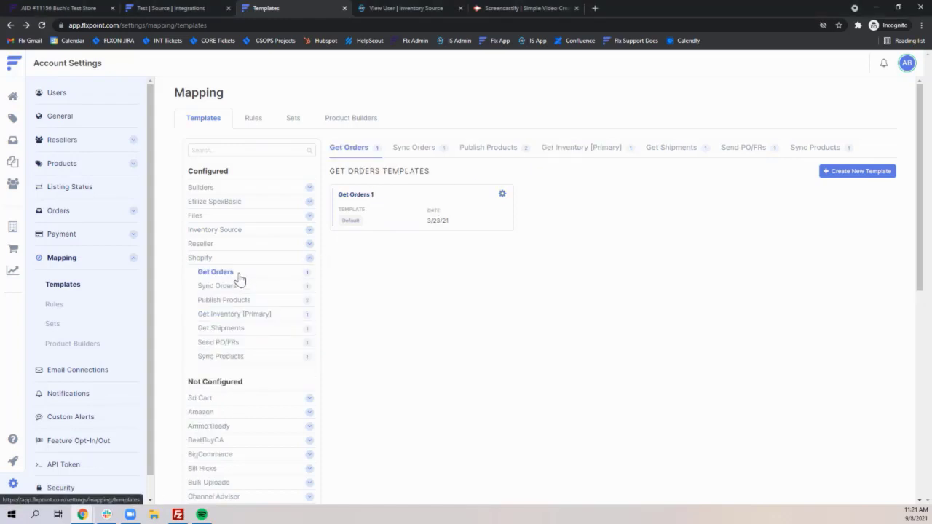
click(228, 343)
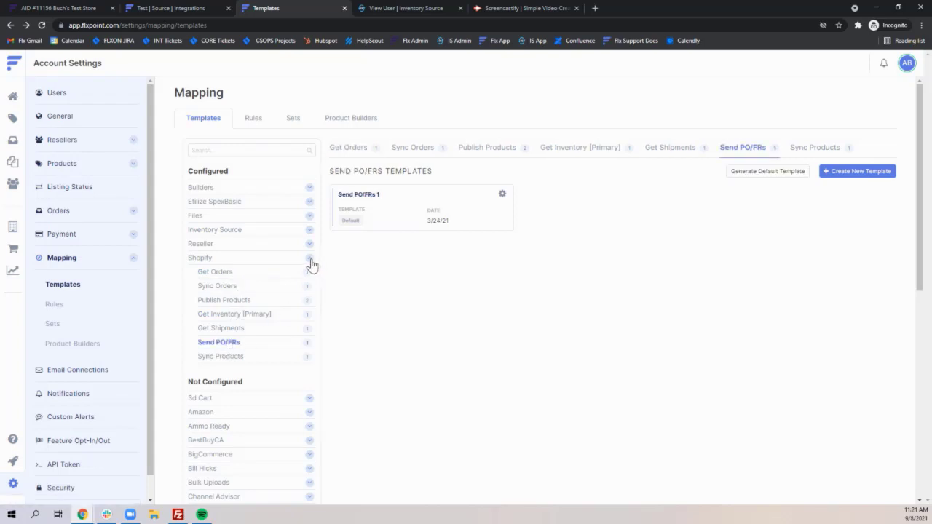
click(309, 188)
click(309, 188)
click(309, 258)
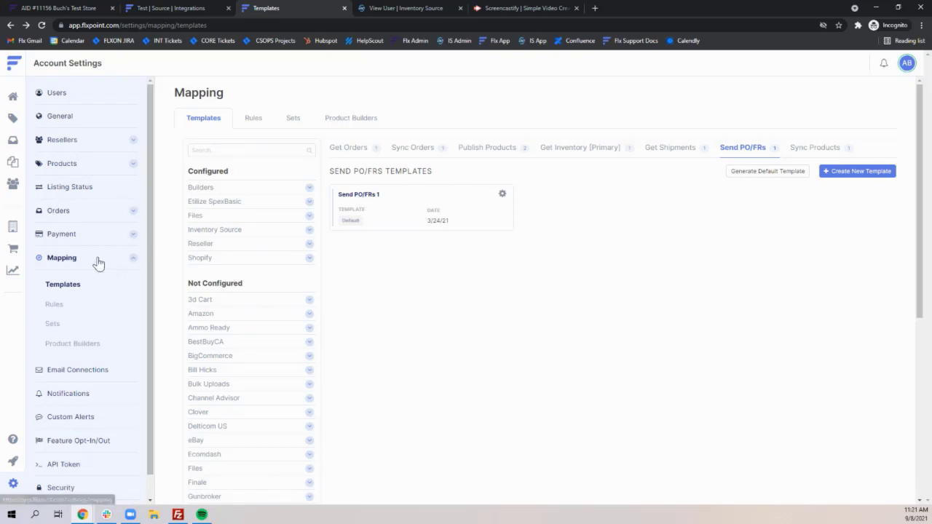
Open the mapping templates page starting from the main account settings
click(13, 485)
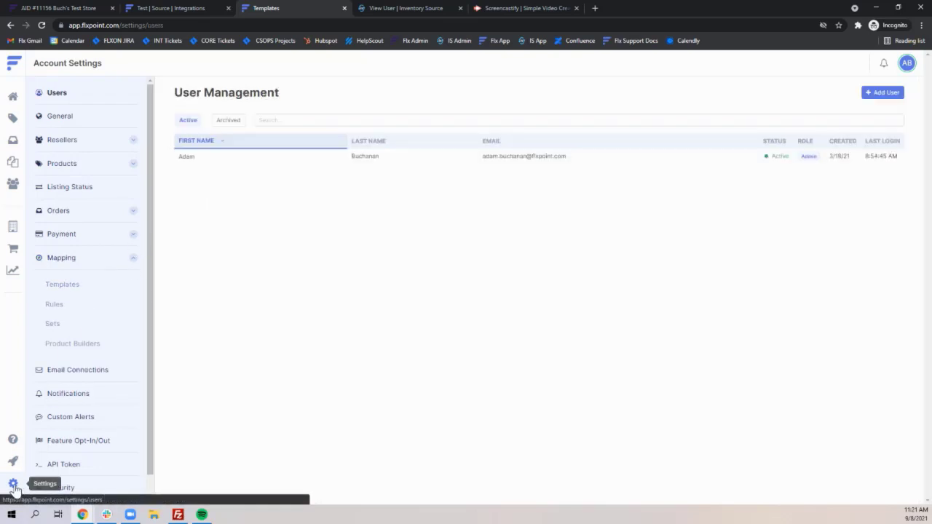
click(83, 260)
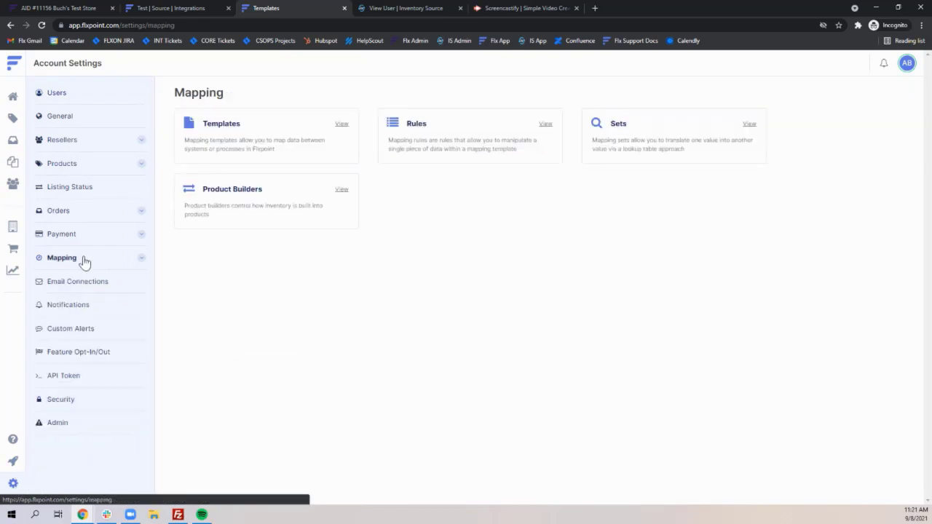
click(76, 288)
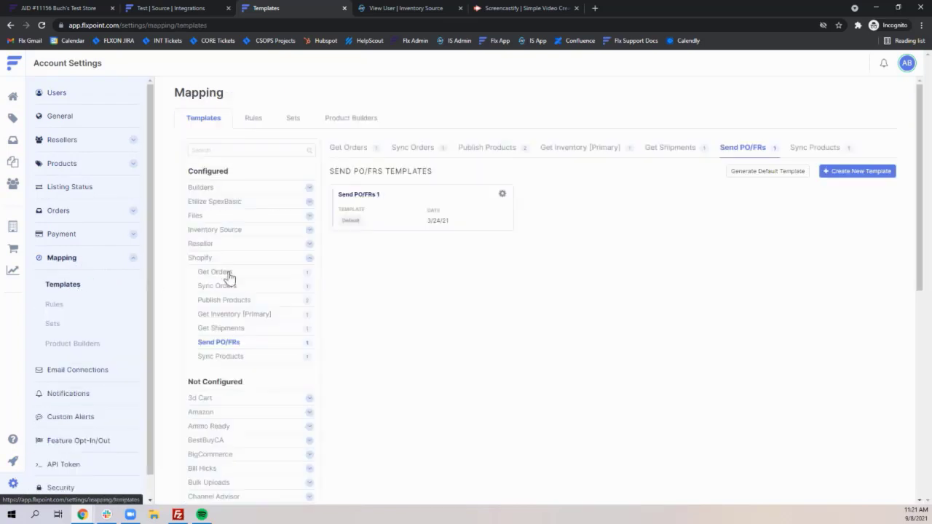
Collapse the Shopify group and review the configured and not configured integrations
click(309, 258)
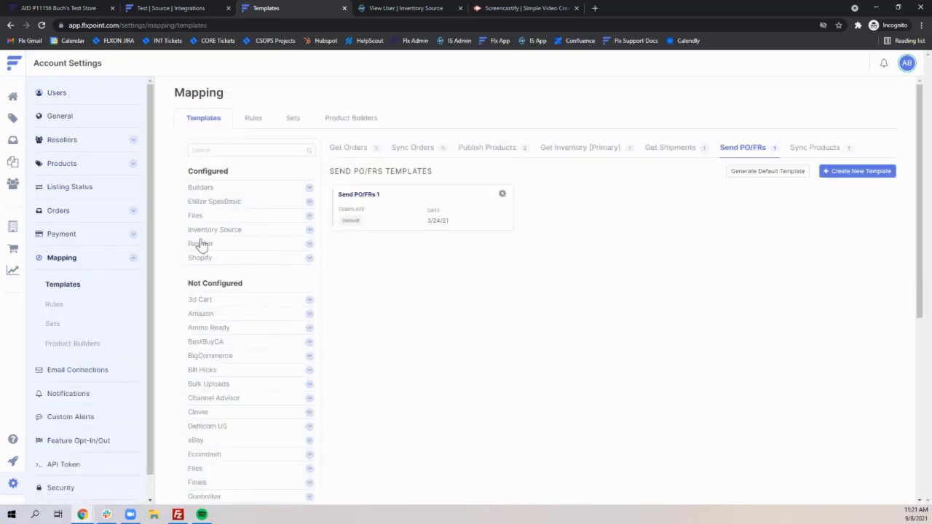
scroll(213, 364, down, 2)
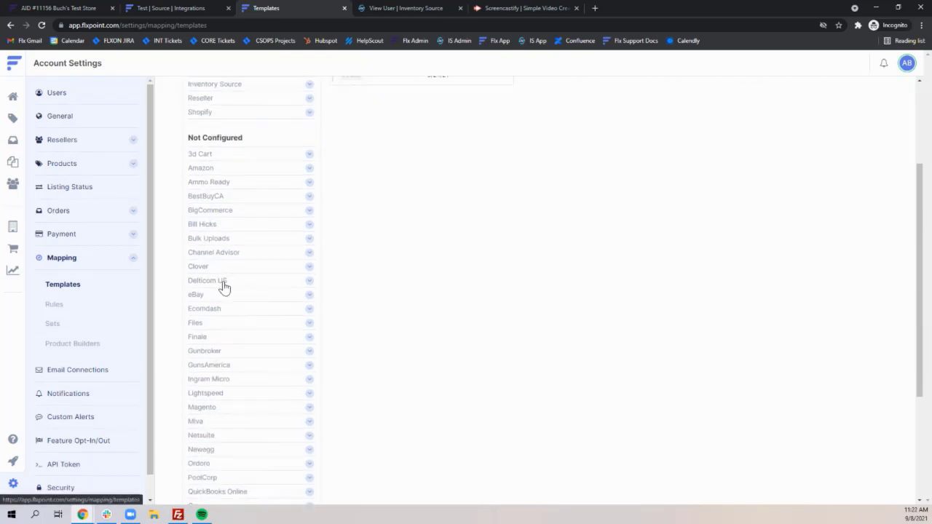
scroll(242, 297, down, 3)
scroll(231, 305, up, 4)
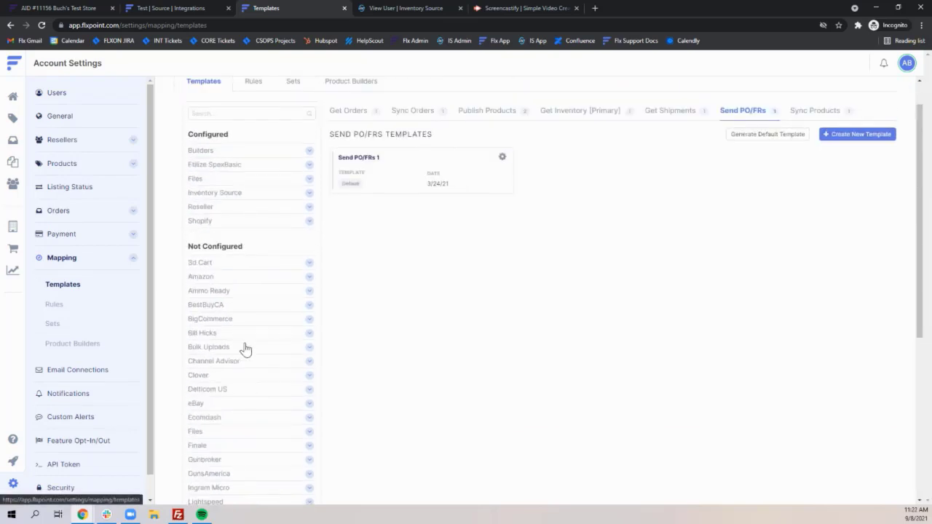
scroll(245, 378, up, 1)
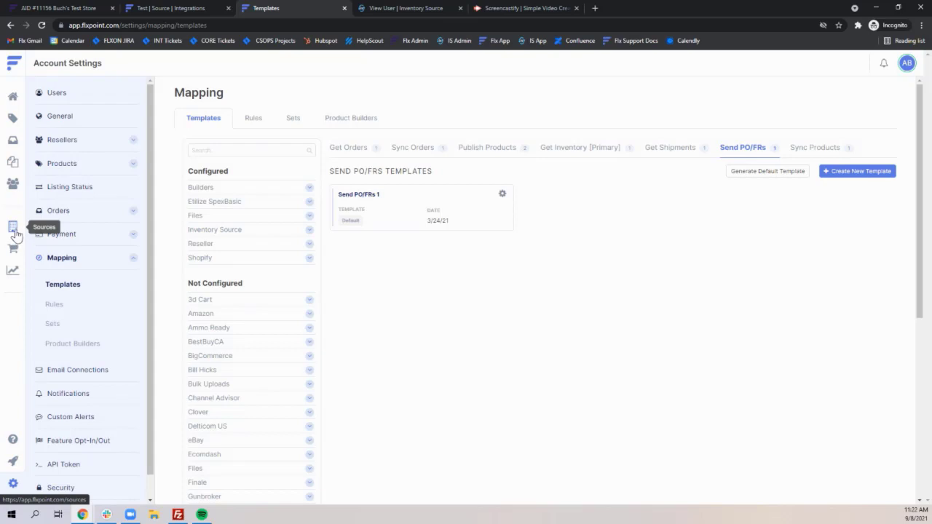
Open the Get Inventory [Primary] integration of the Test source
click(14, 232)
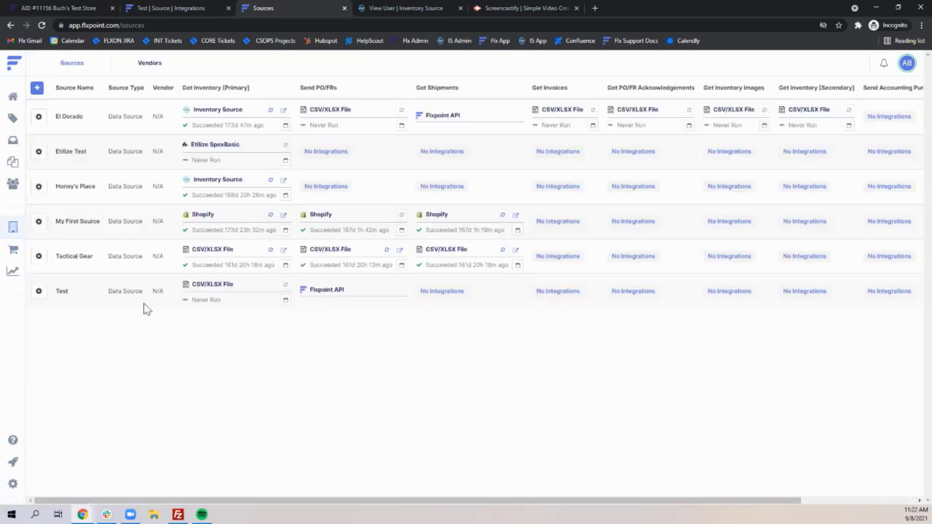
mouse_move(213, 108)
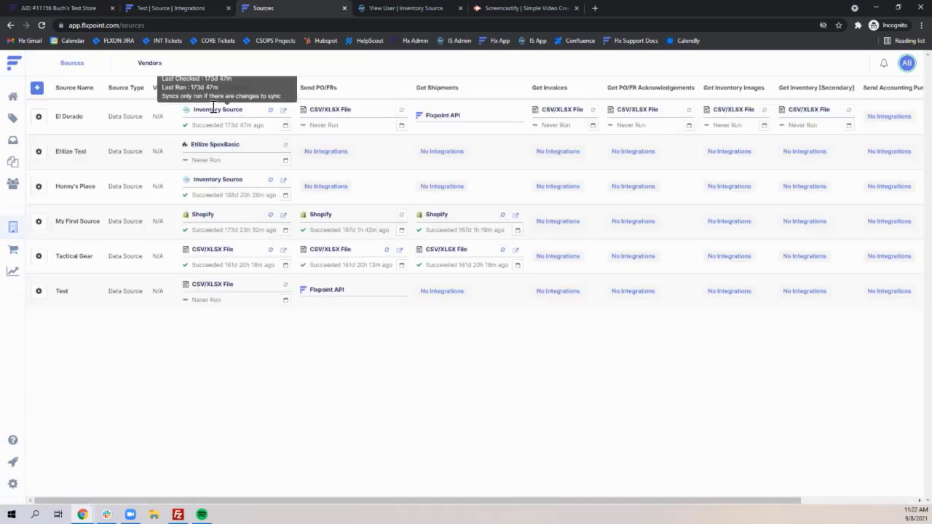
drag(185, 89, 250, 90)
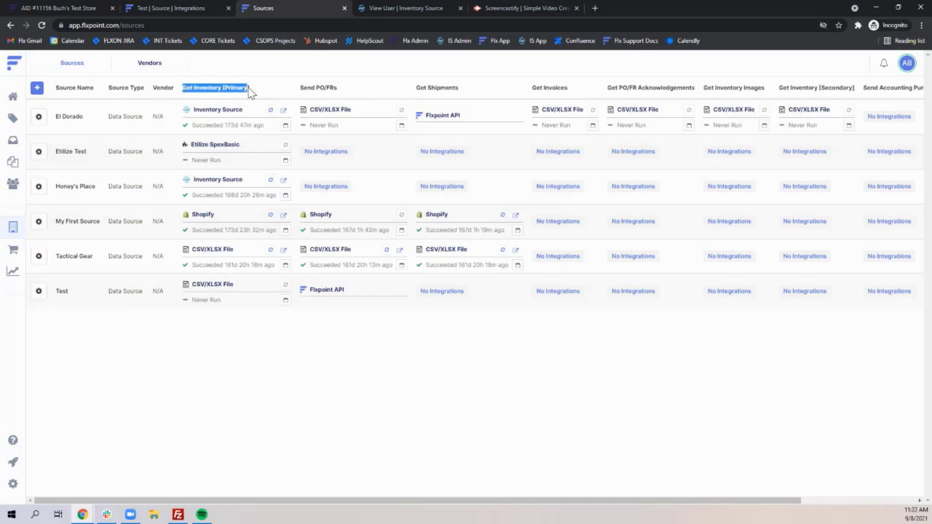
click(39, 291)
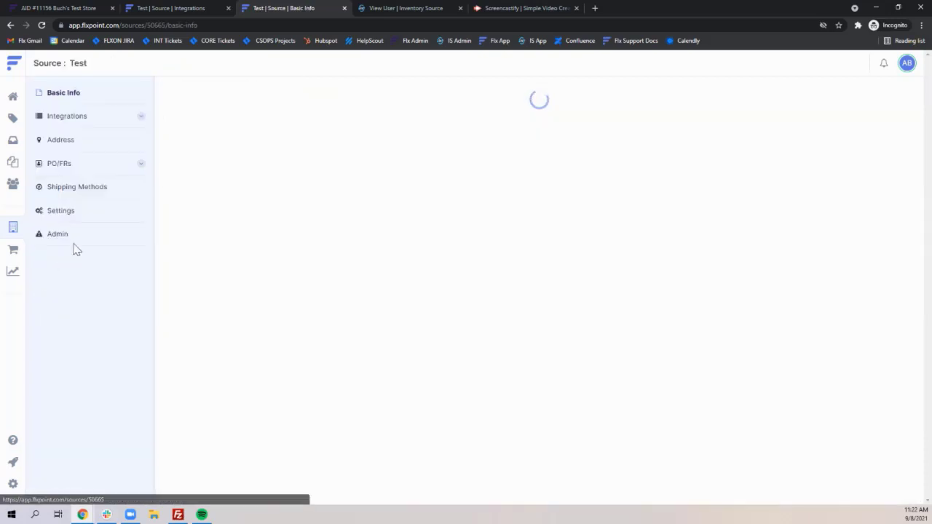
click(99, 124)
click(94, 145)
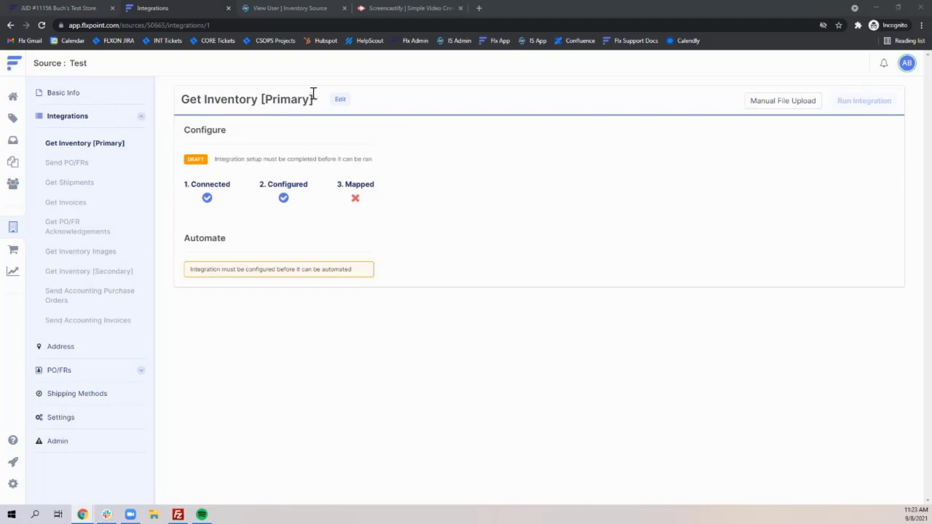
Edit the integration, keeping the CSV/XLSX File connection and its configured settings, and proceed to the mapping template stage
click(341, 100)
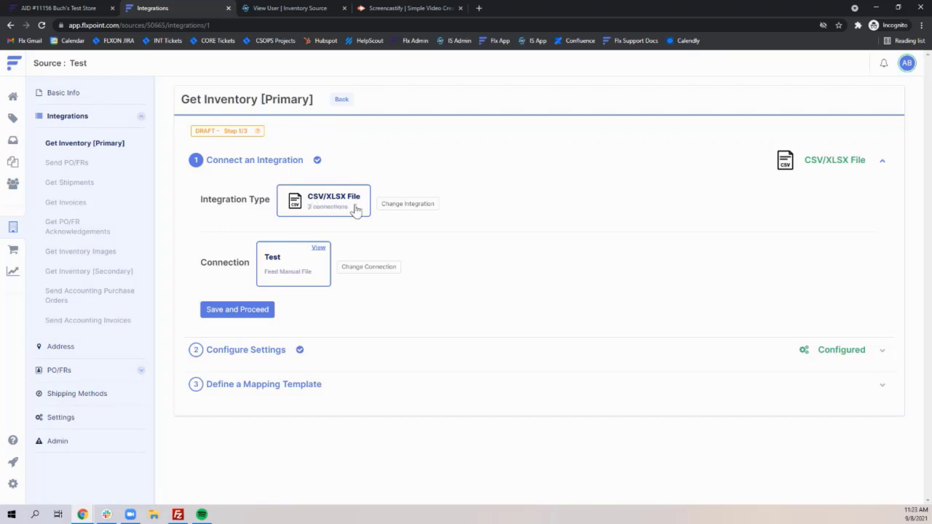
click(238, 311)
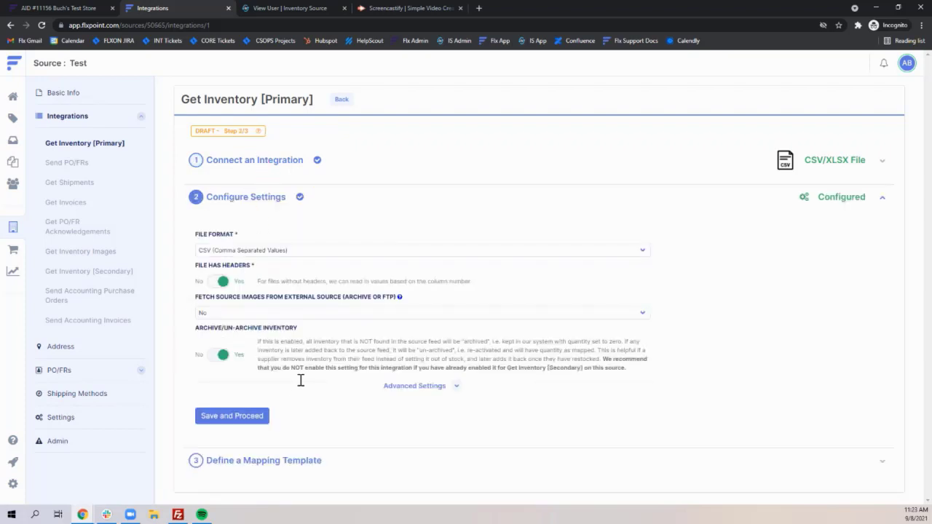
click(220, 416)
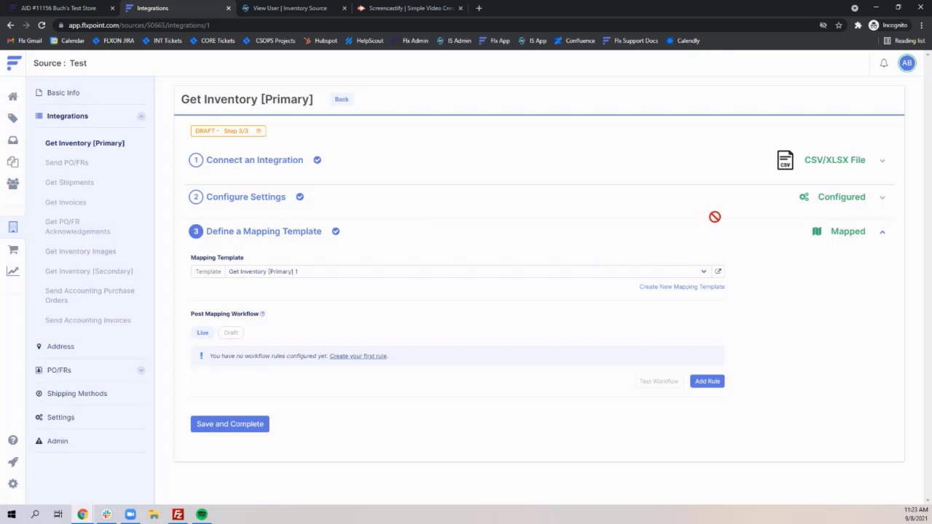
Create a new mapping template for the Get Inventory [Primary] integration and open it for editing
click(668, 290)
click(718, 273)
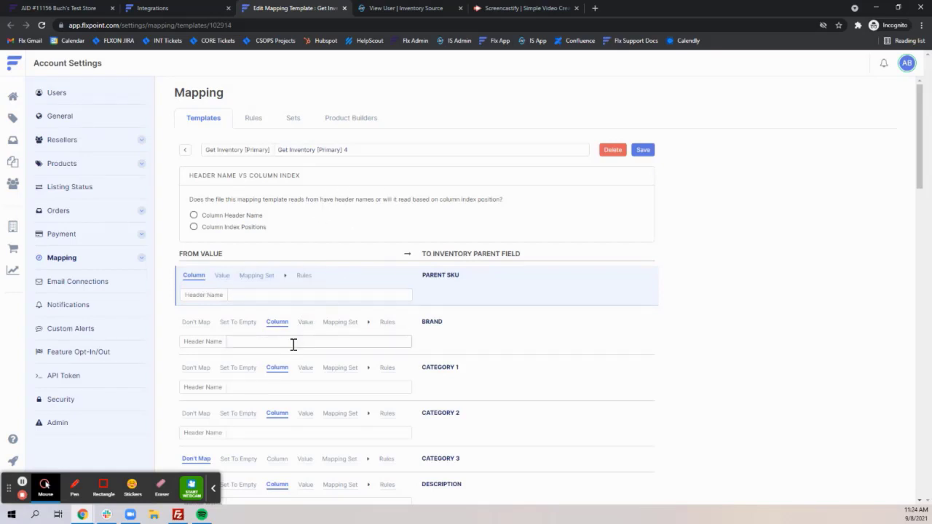
drag(360, 150, 226, 156)
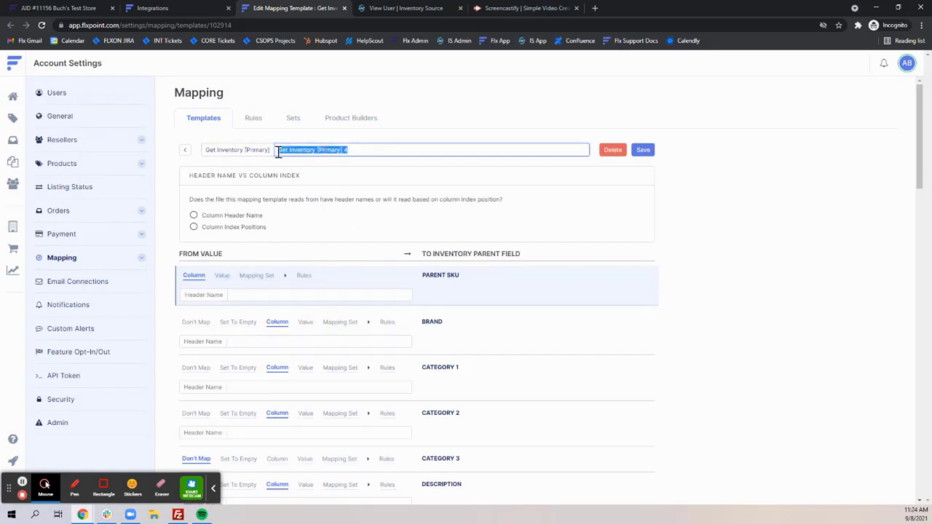
Set the mapping template to read the file by Column Header Name
click(193, 215)
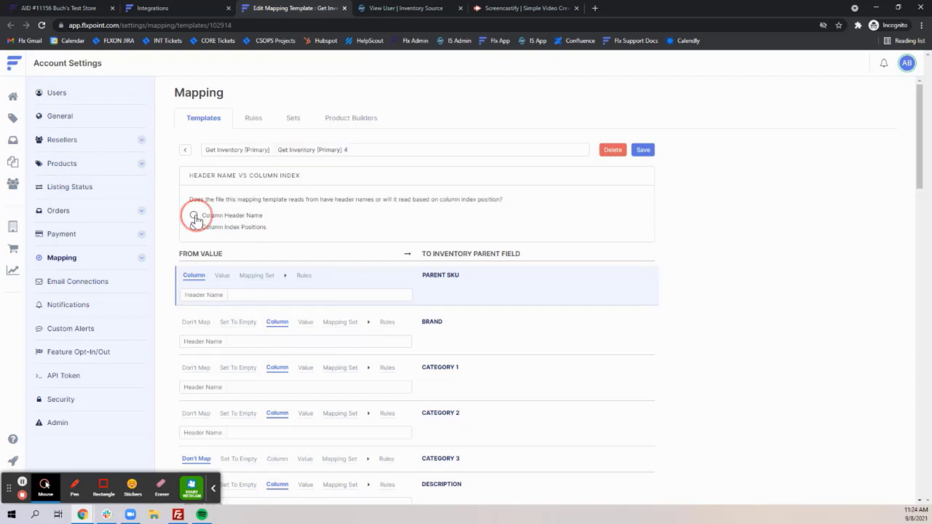
click(194, 228)
click(195, 216)
Map the Parent SKU field to the column with header name parent_sku
click(269, 295)
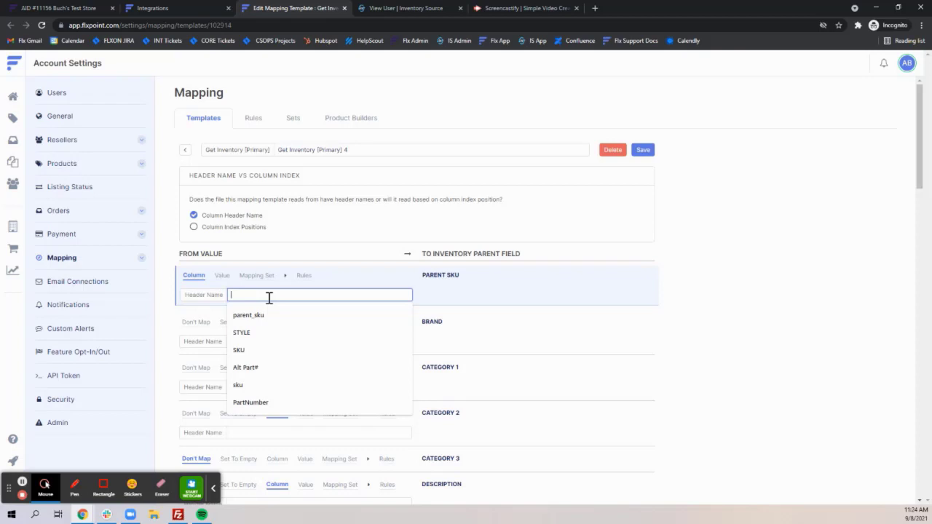
click(263, 315)
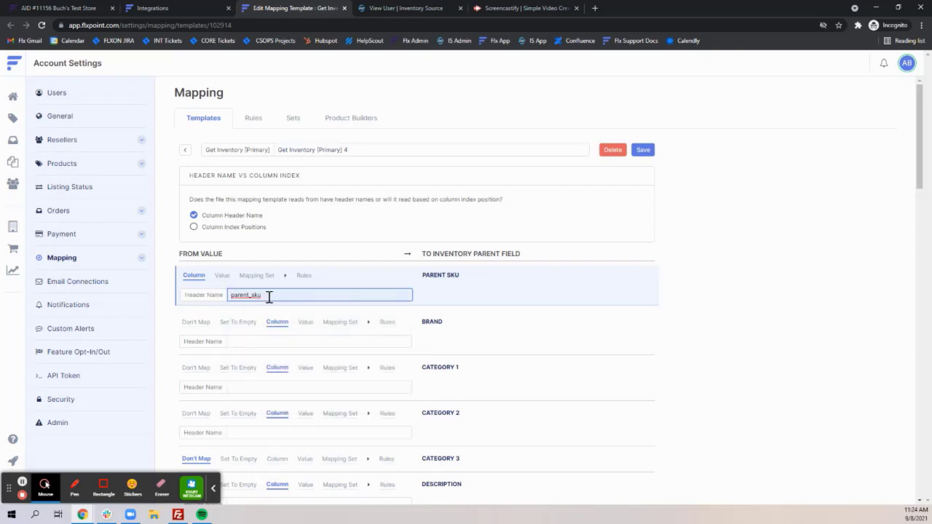
drag(267, 295, 215, 293)
drag(420, 275, 470, 279)
click(487, 296)
Review the template's inventory parent fields and the From Value to Inventory Variant Field section
scroll(364, 316, down, 2)
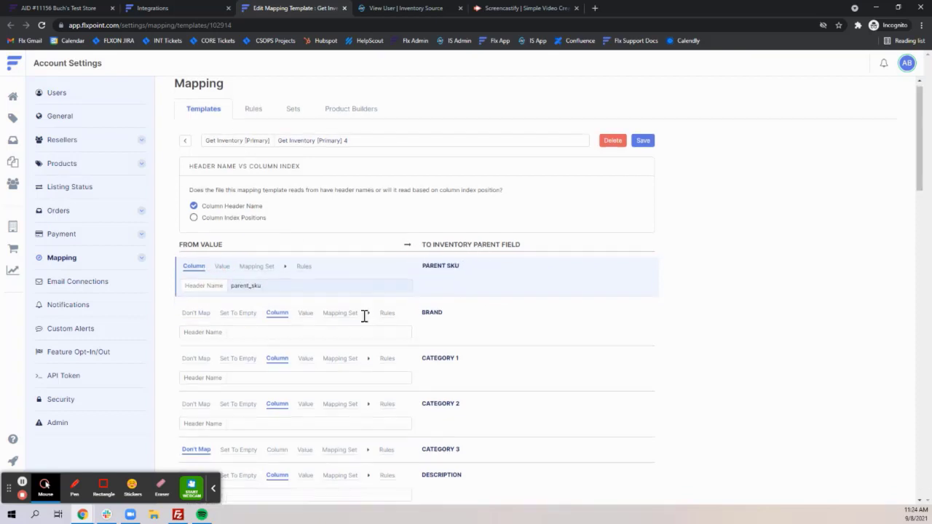
scroll(470, 217, down, 1)
scroll(291, 310, down, 5)
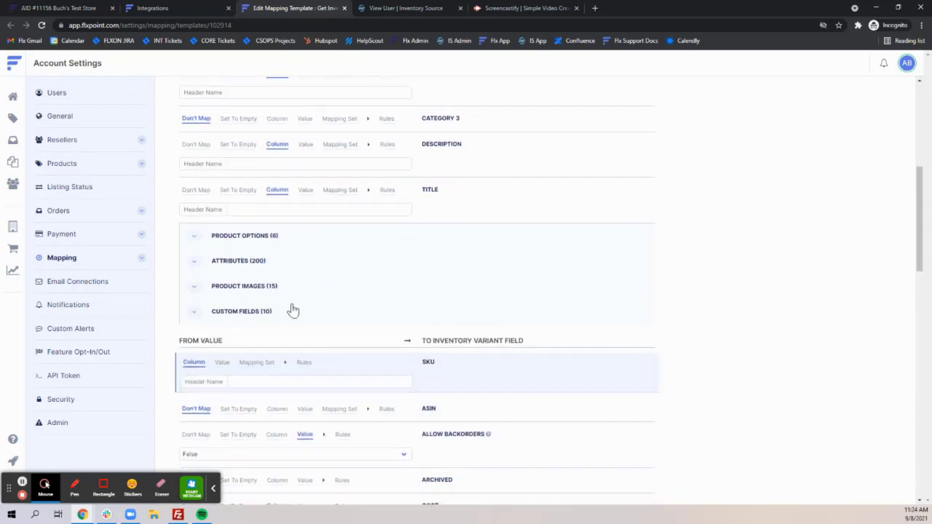
drag(181, 147, 224, 148)
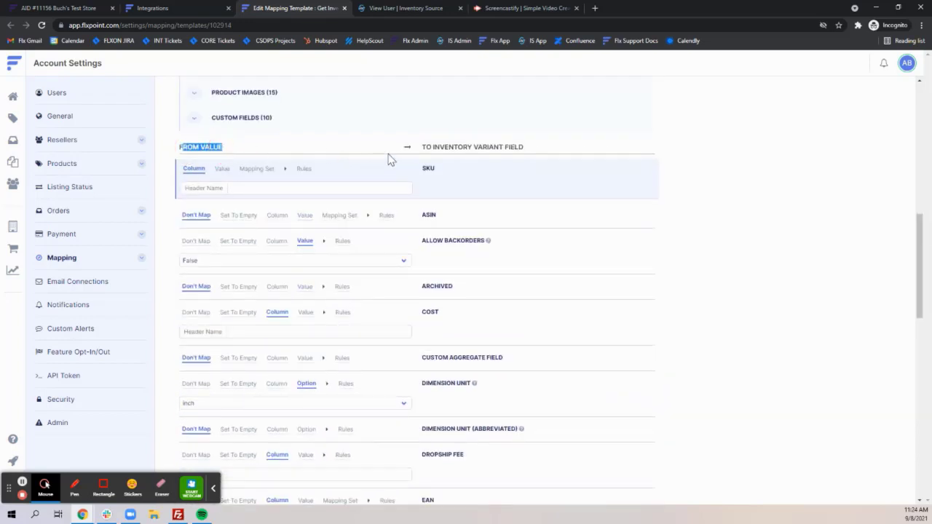
drag(428, 148, 532, 148)
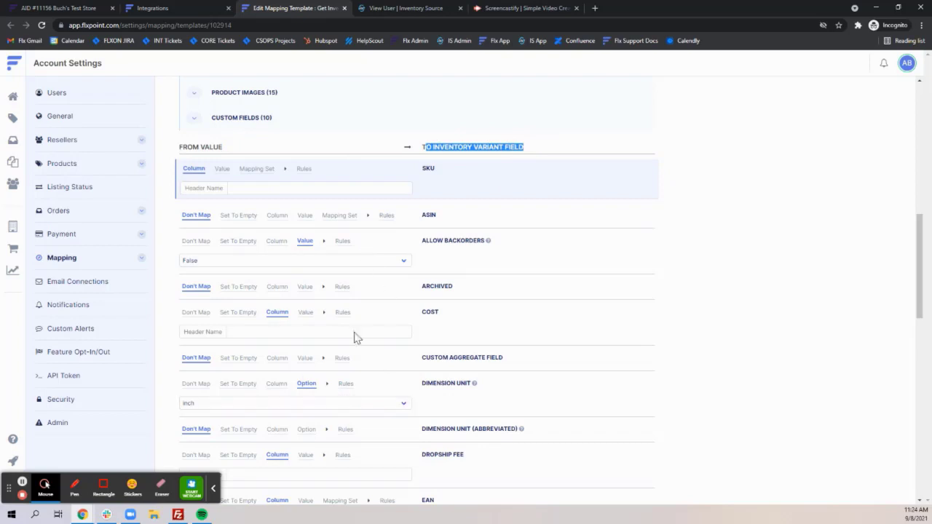
scroll(346, 386, up, 6)
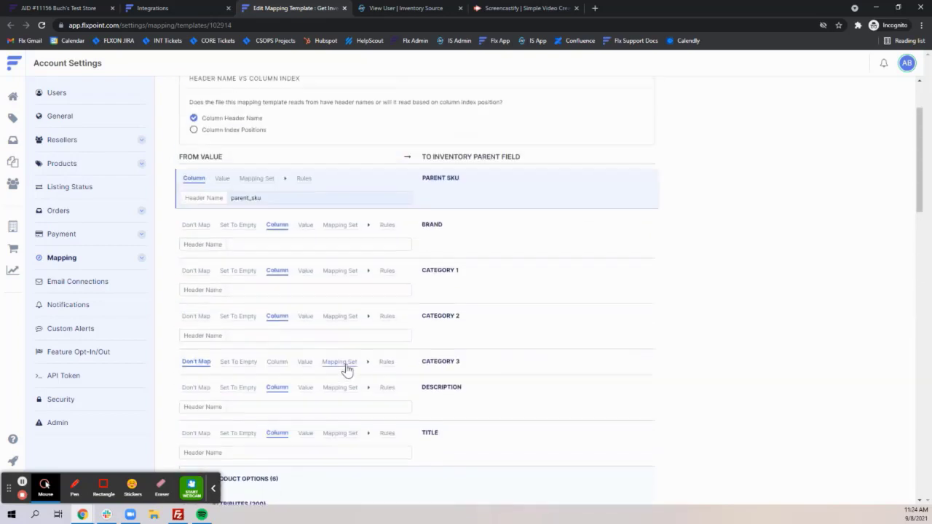
Try the Brand field's Don't Map, Set To Empty, Column and Value options, and set its mapping type to Mapping Set
click(195, 225)
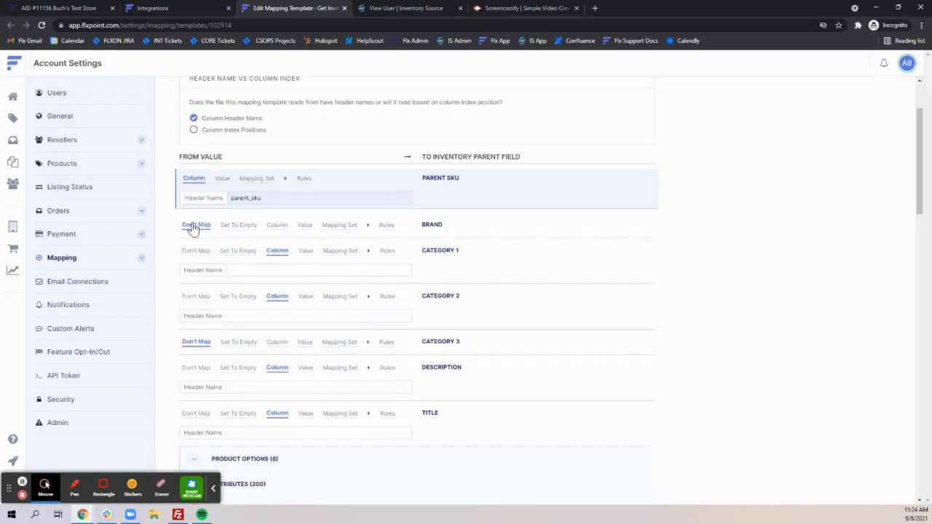
click(239, 225)
click(276, 227)
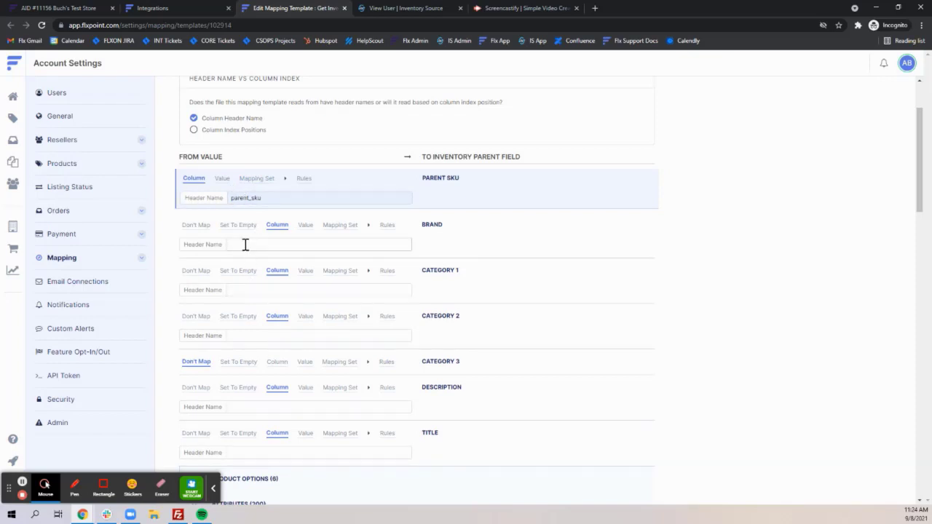
click(304, 226)
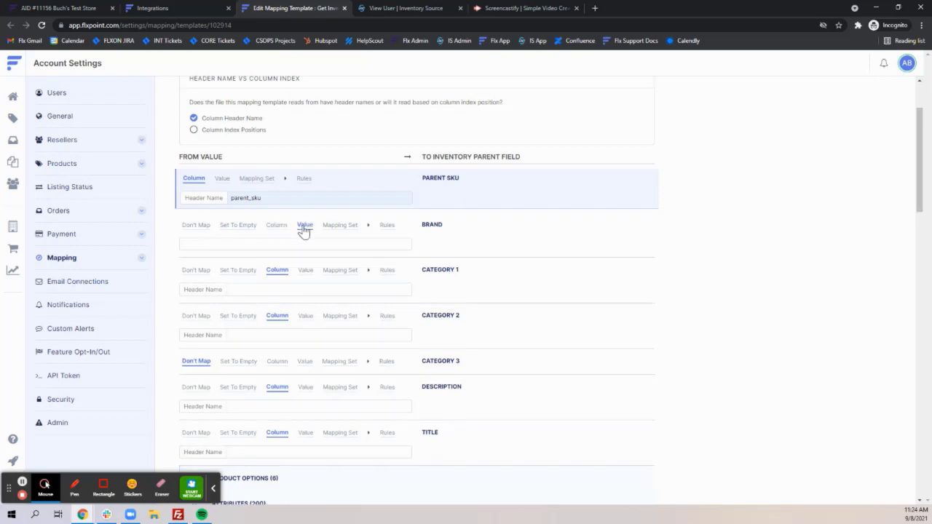
click(256, 244)
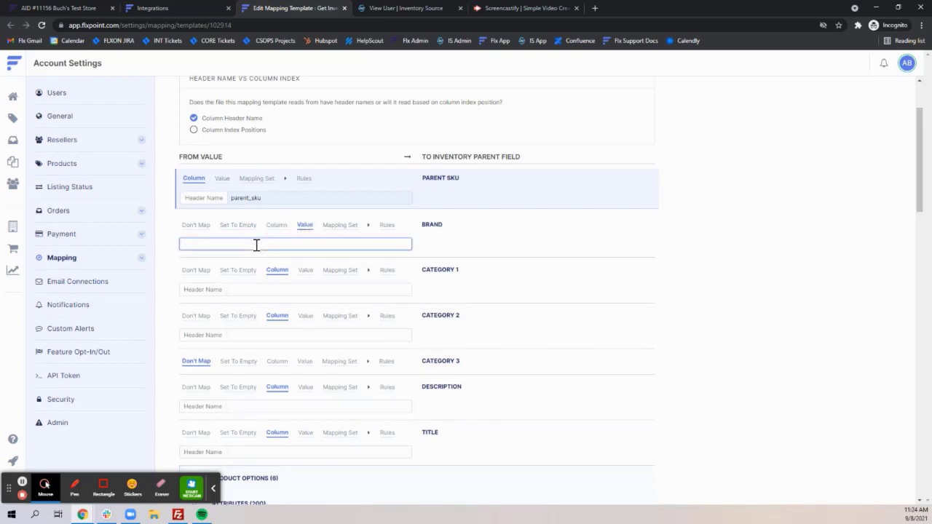
click(386, 226)
click(340, 226)
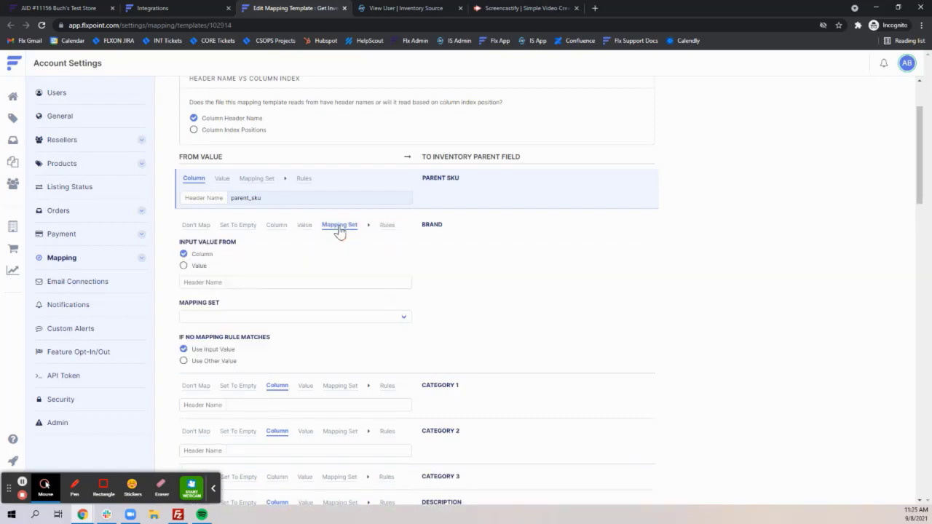